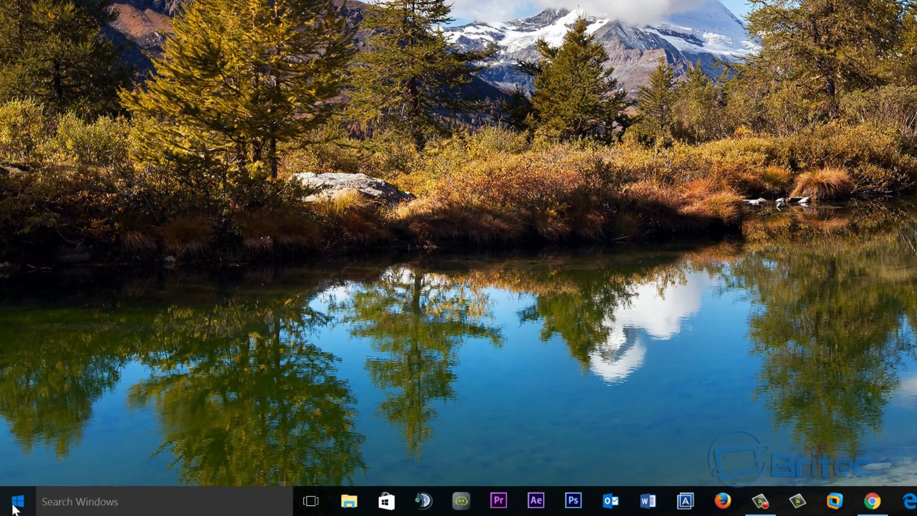
# - Go from Settings > System > Default apps through 'Set defaults by app' to Set Default Programs
pyautogui.click(16, 506)
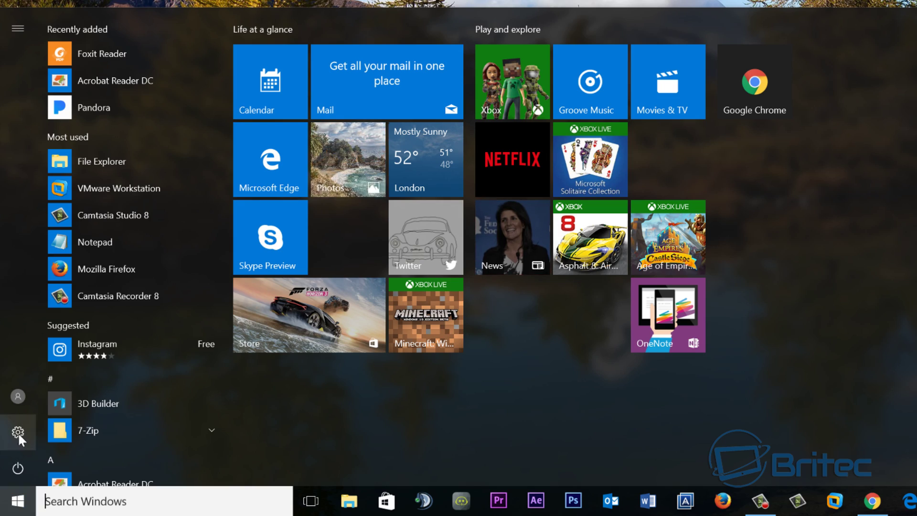
pyautogui.click(17, 432)
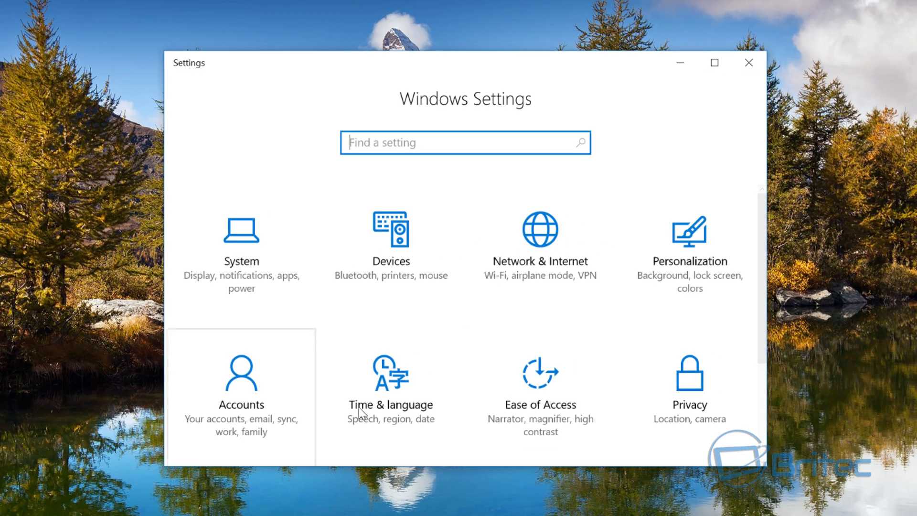
pyautogui.click(259, 268)
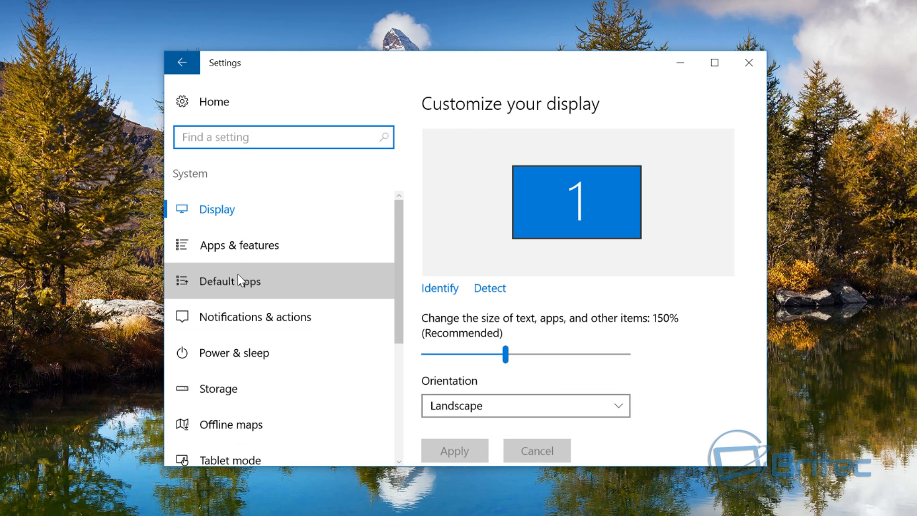
pyautogui.click(239, 281)
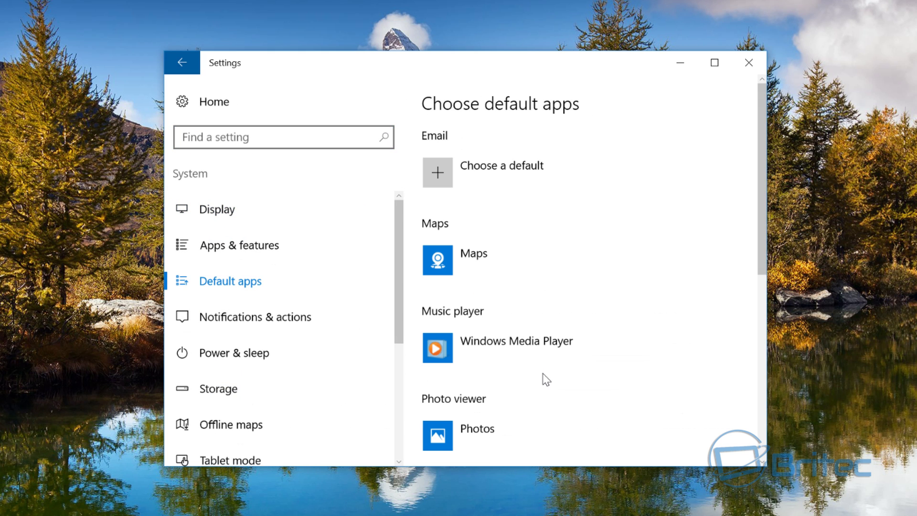
pyautogui.scroll(-6, 542, 373)
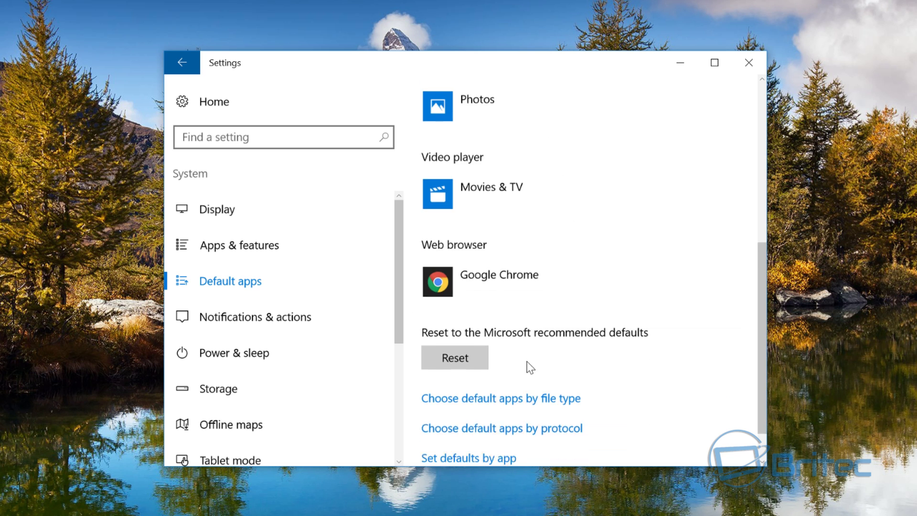
pyautogui.scroll(-1, 527, 365)
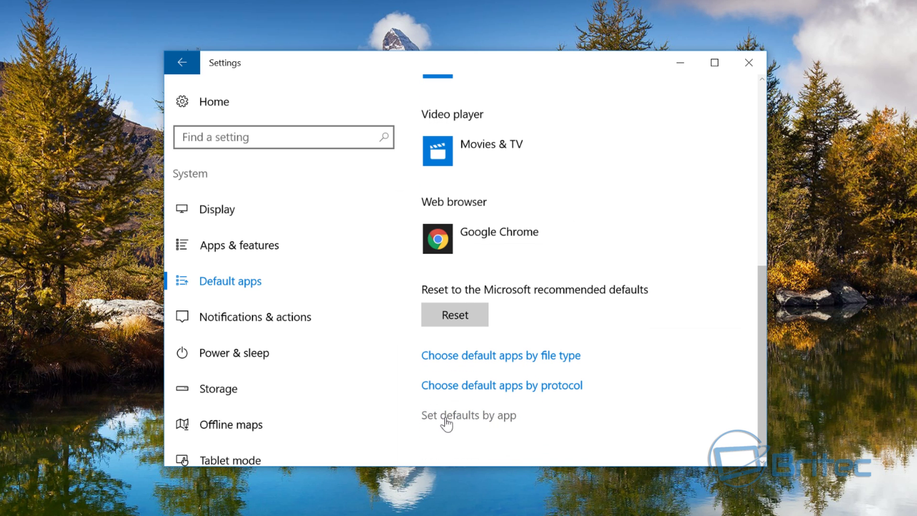
pyautogui.click(487, 420)
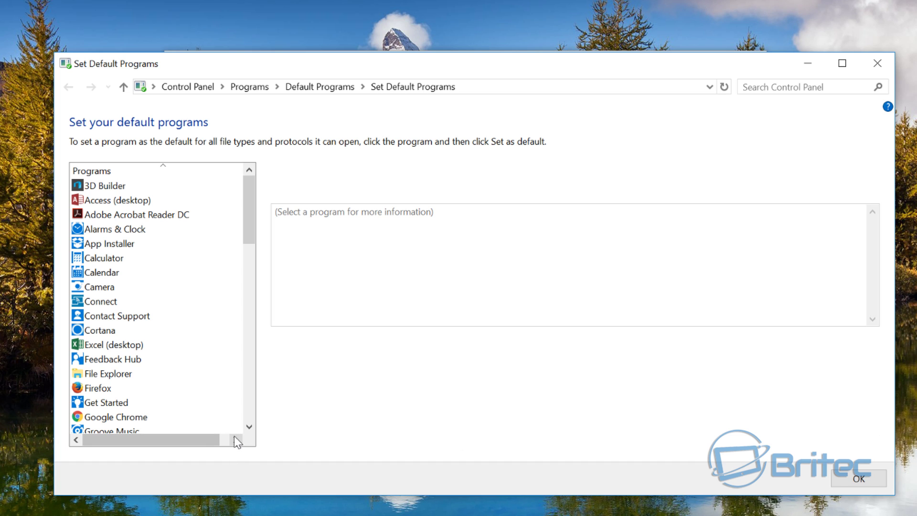
# - Compare Adobe Acrobat Reader DC's defaults (7 of 8) with Microsoft Edge's, then reselect Adobe
pyautogui.click(147, 219)
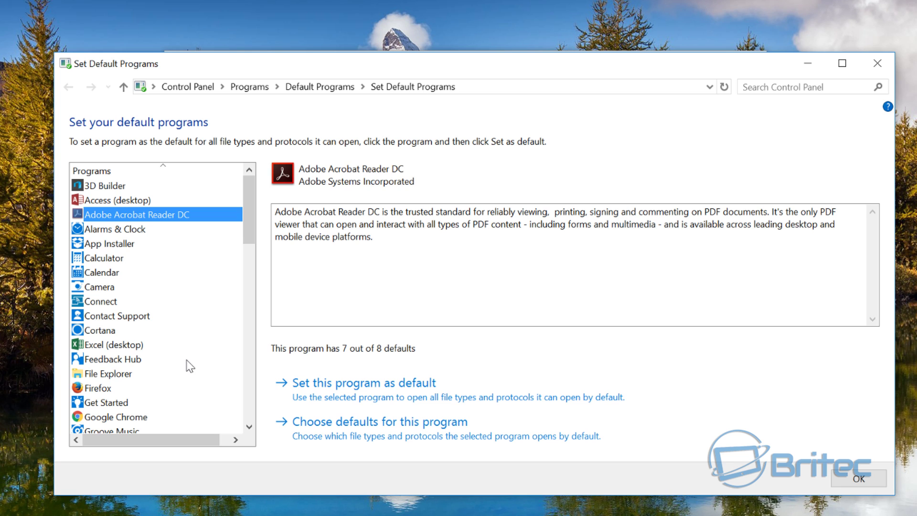
pyautogui.scroll(-2, 190, 366)
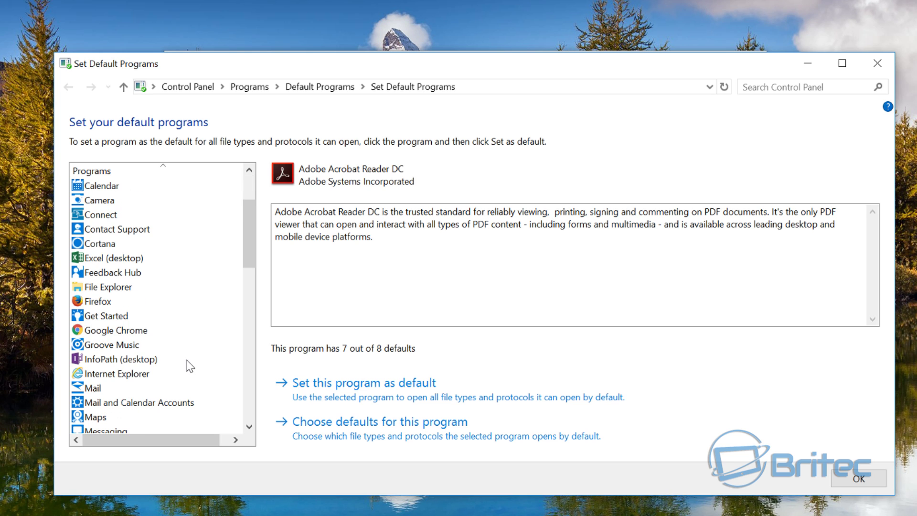
pyautogui.scroll(2, 190, 366)
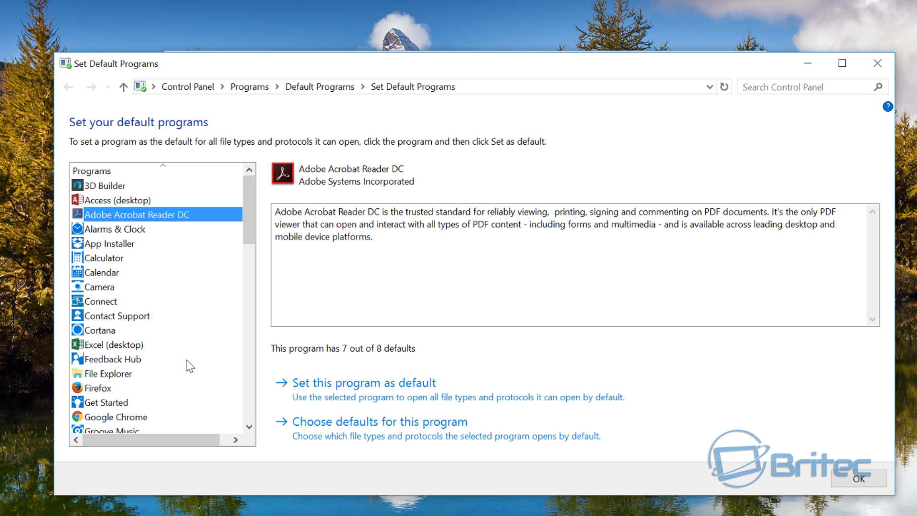
pyautogui.scroll(-3, 190, 366)
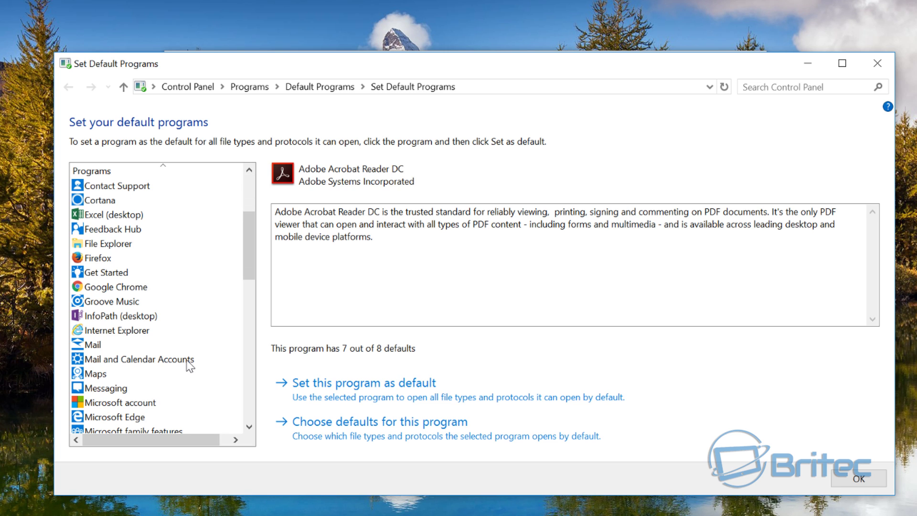
pyautogui.scroll(-1, 152, 371)
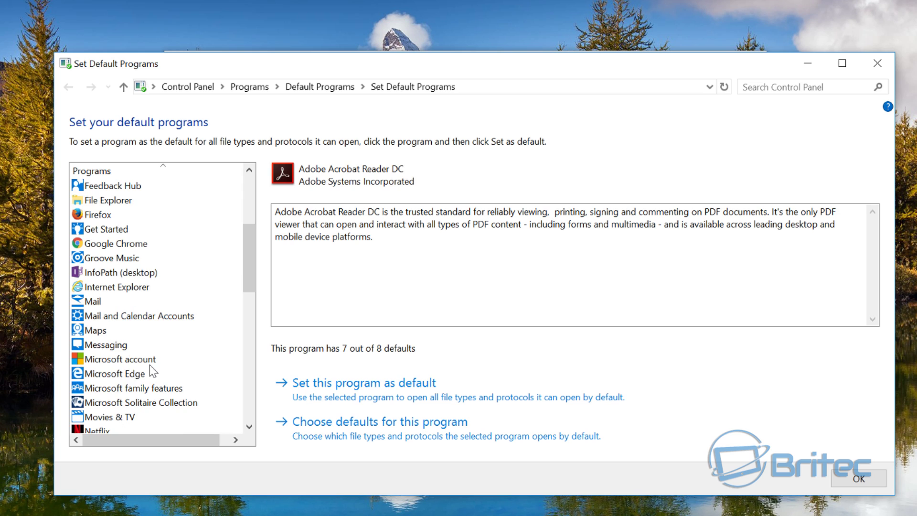
pyautogui.click(121, 375)
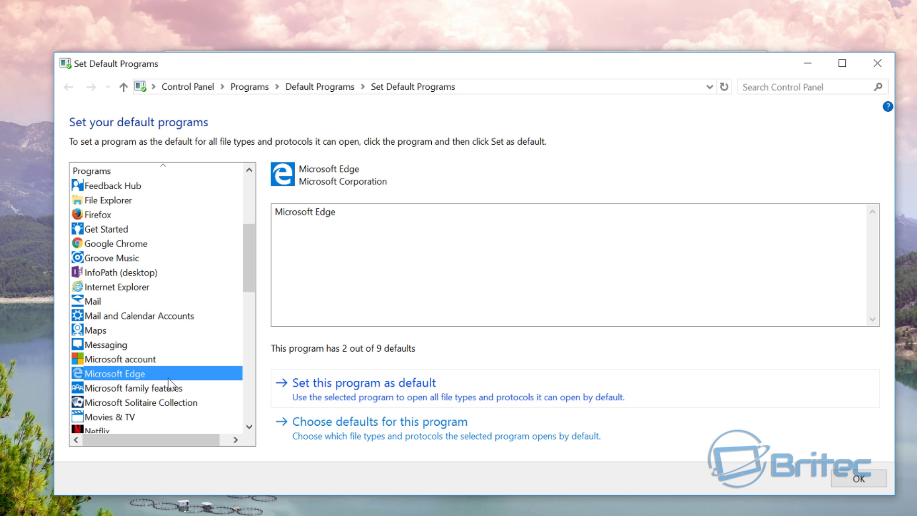
pyautogui.scroll(4, 146, 377)
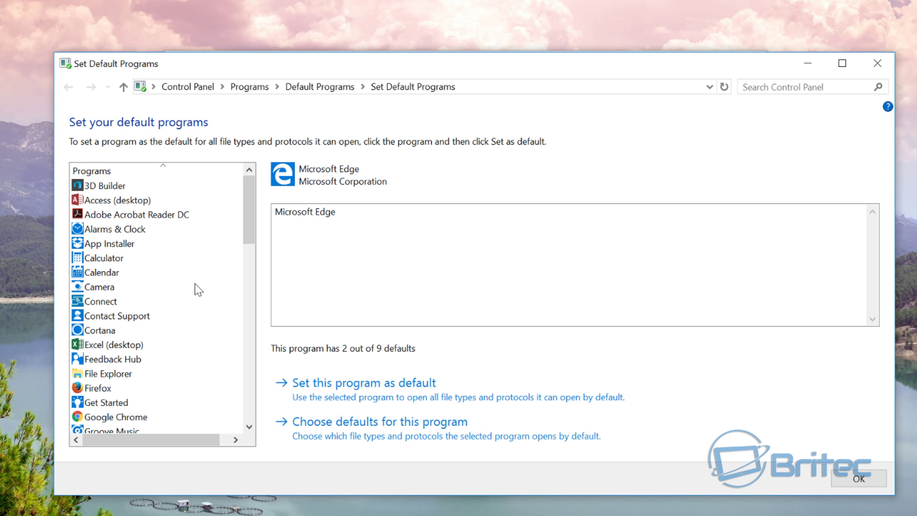
pyautogui.click(168, 217)
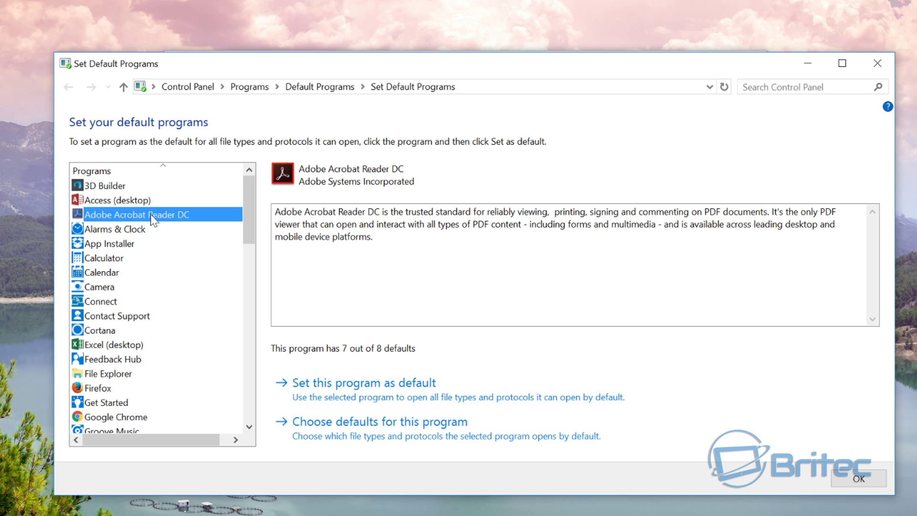
# - Close Set Default Programs and Settings, then launch Acrobat Reader DC from the Start menu
pyautogui.click(876, 62)
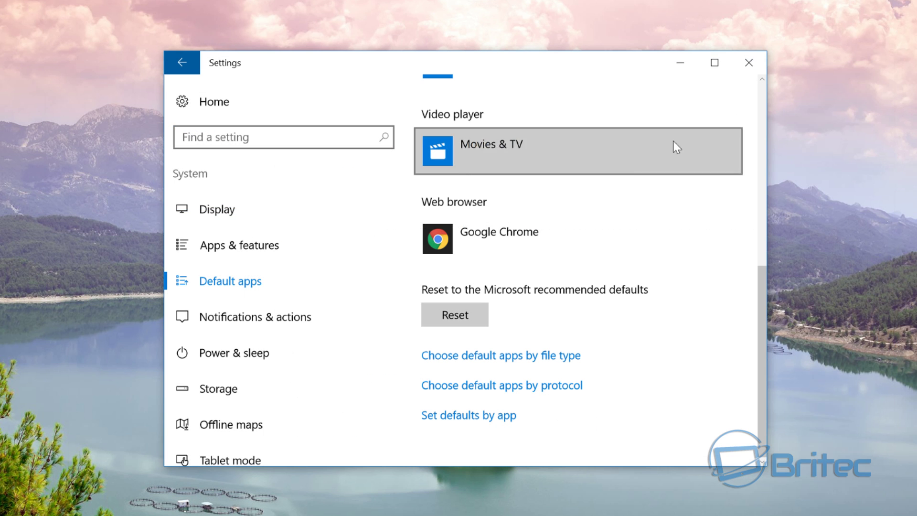
pyautogui.click(748, 63)
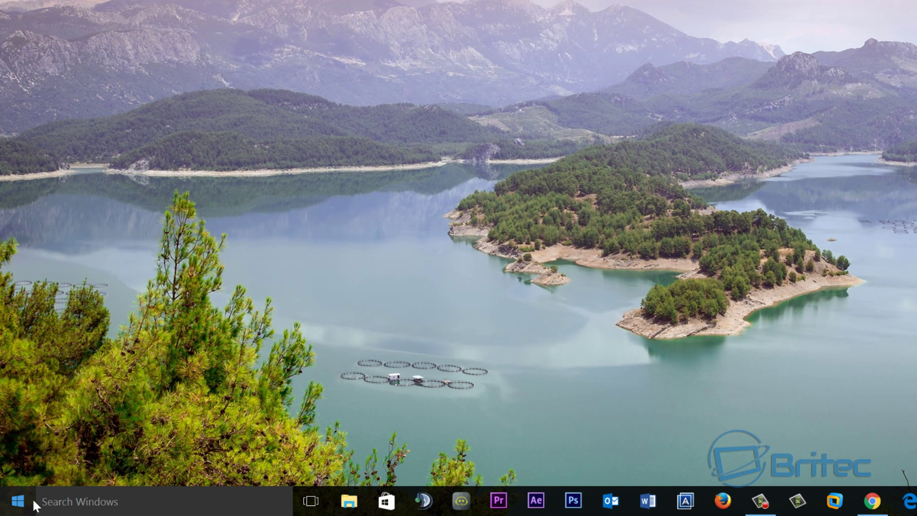
pyautogui.click(18, 501)
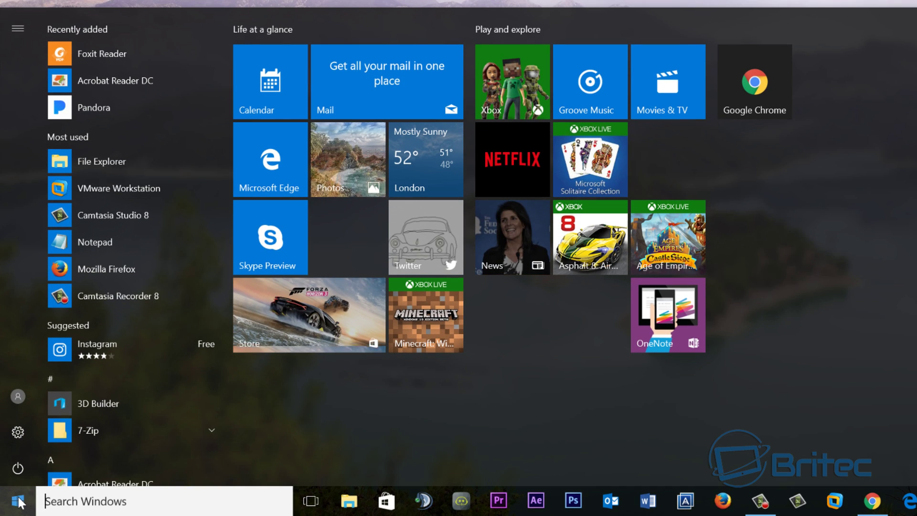
pyautogui.scroll(-3, 55, 429)
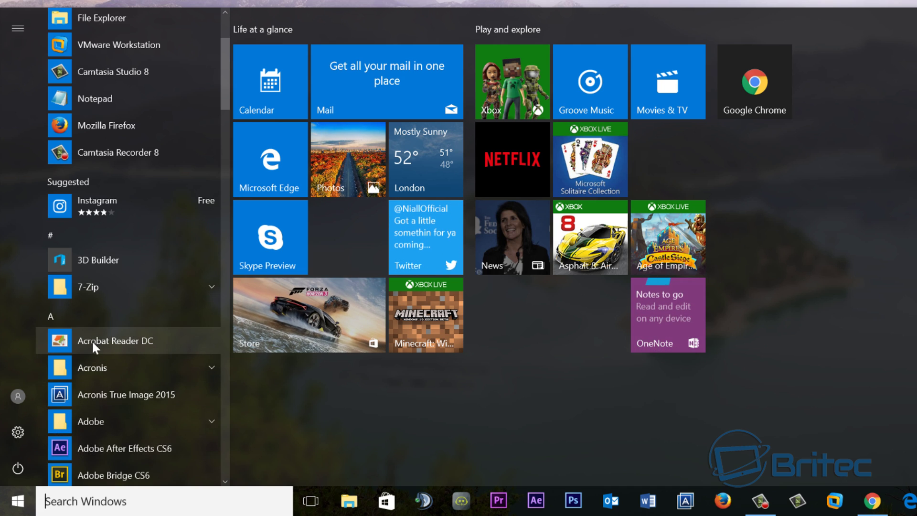
pyautogui.press('Escape')
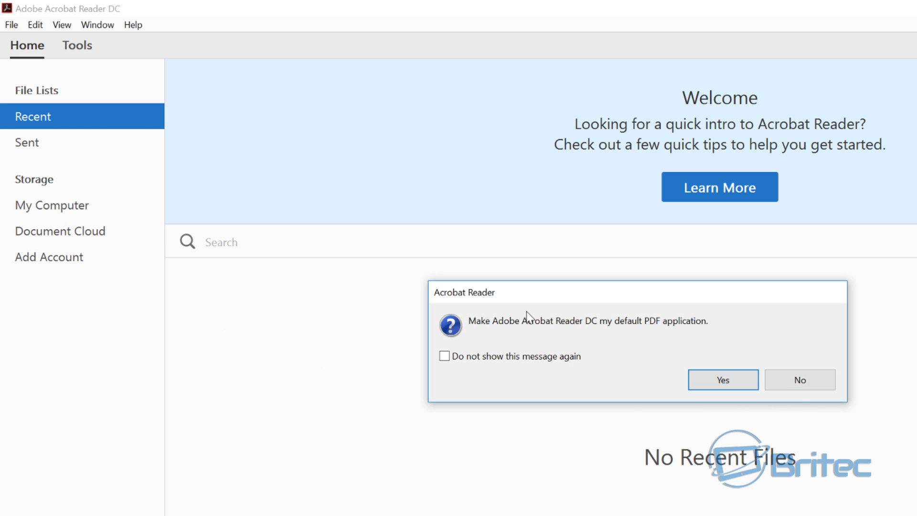
# - Decline making Reader the default PDF app and open Edit > Preferences at Security (Enhanced)
pyautogui.click(788, 380)
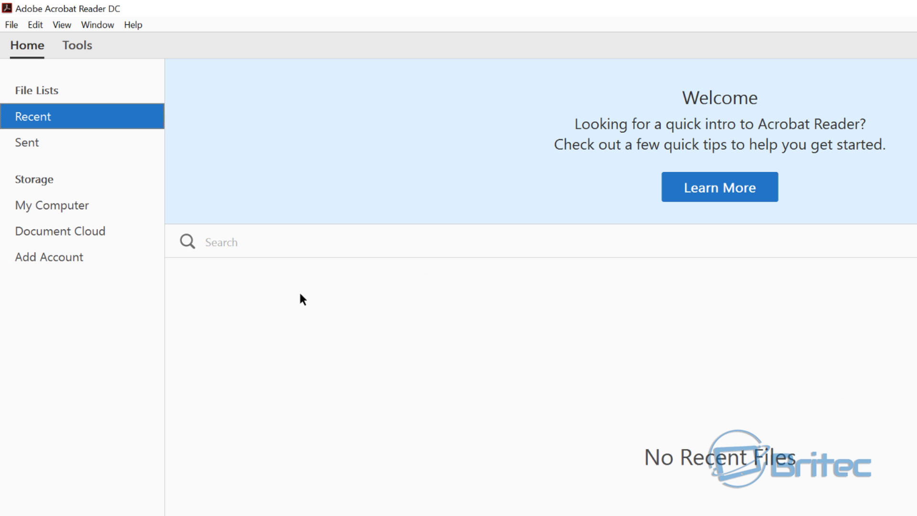
pyautogui.click(35, 26)
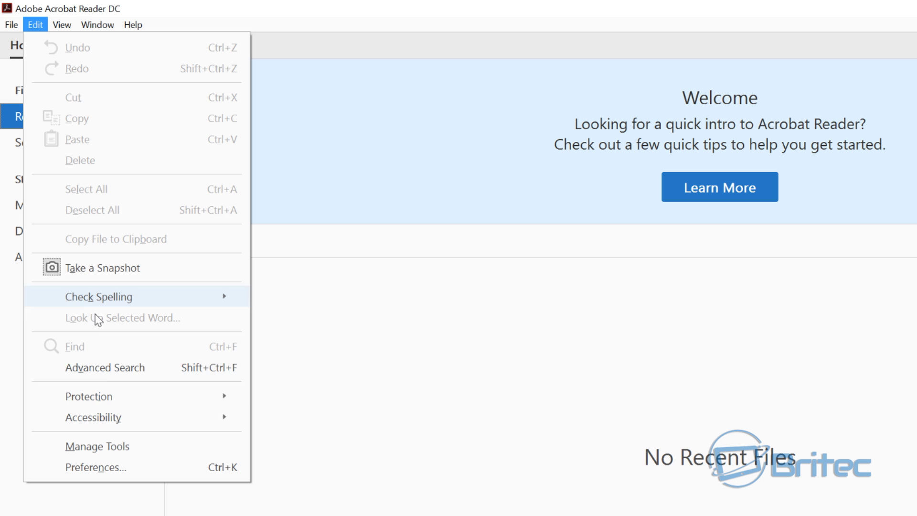
pyautogui.click(115, 468)
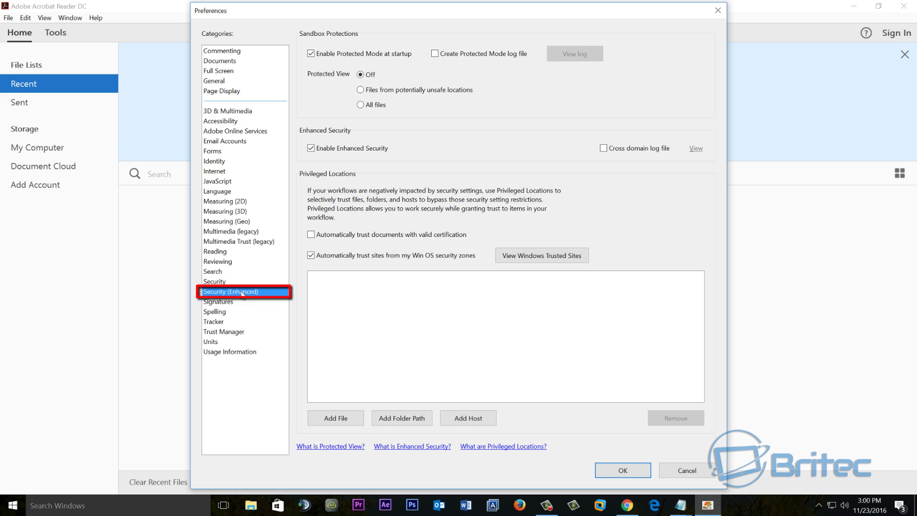
pyautogui.click(311, 55)
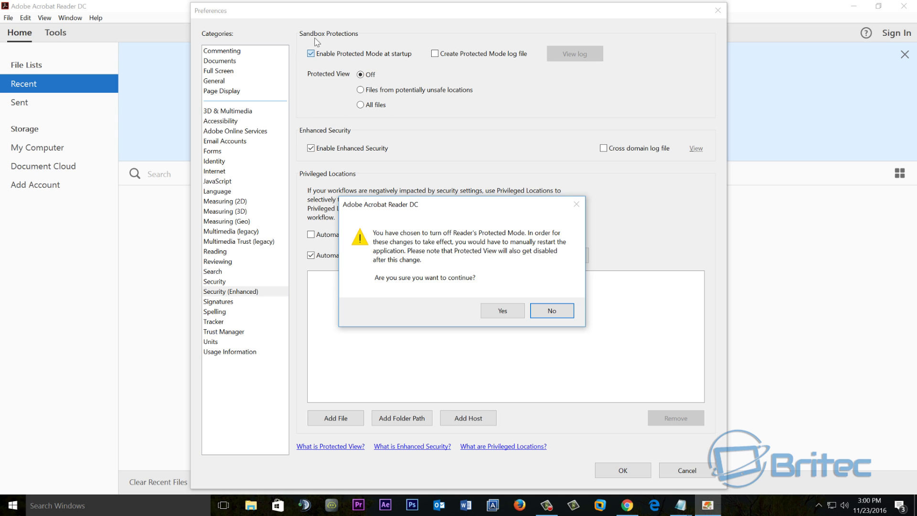
pyautogui.click(517, 310)
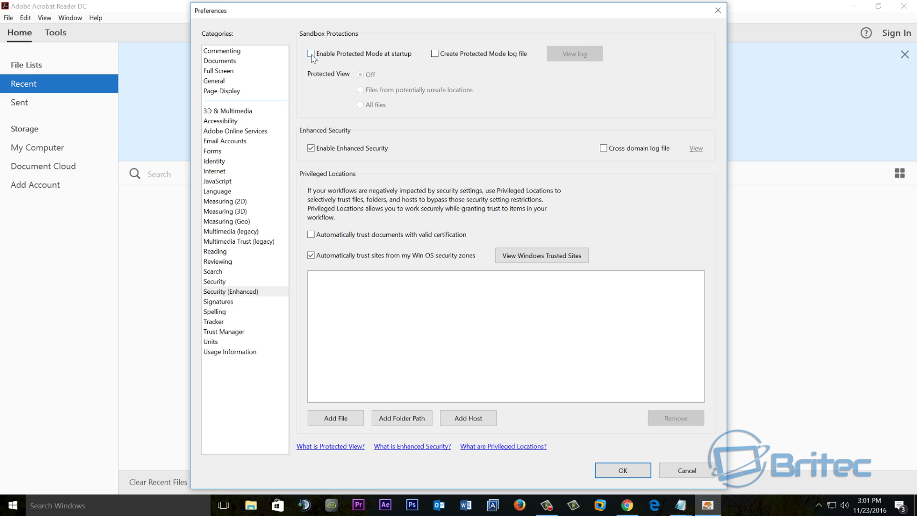
pyautogui.click(311, 54)
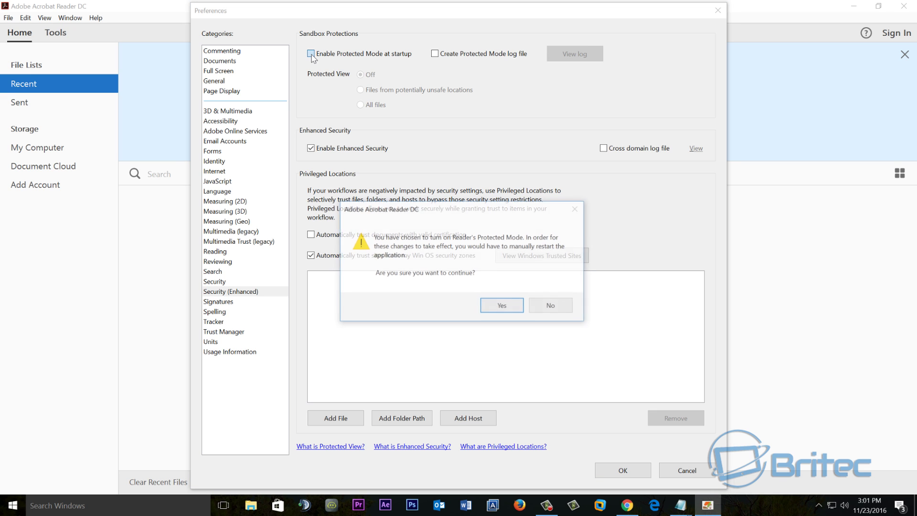
pyautogui.click(500, 308)
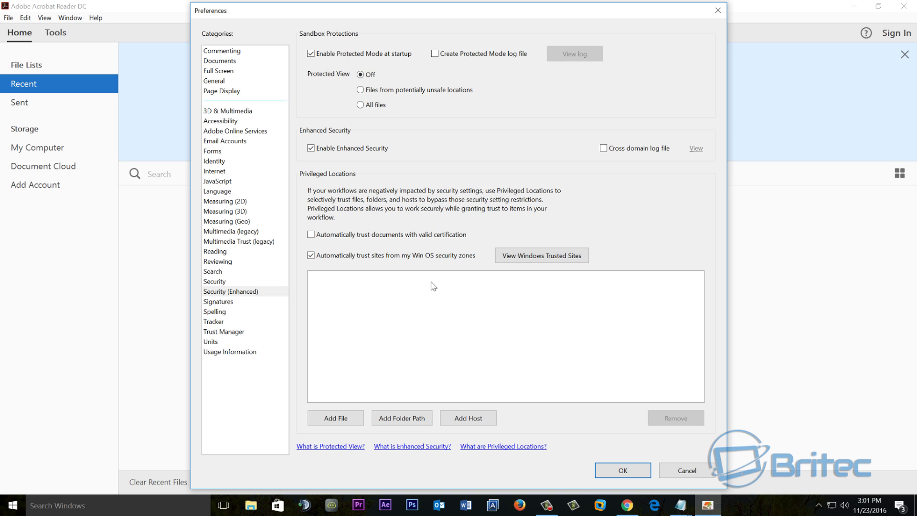
# - Close Preferences and run Help > Check for Updates twice: none available for 15.020.20042
pyautogui.click(722, 11)
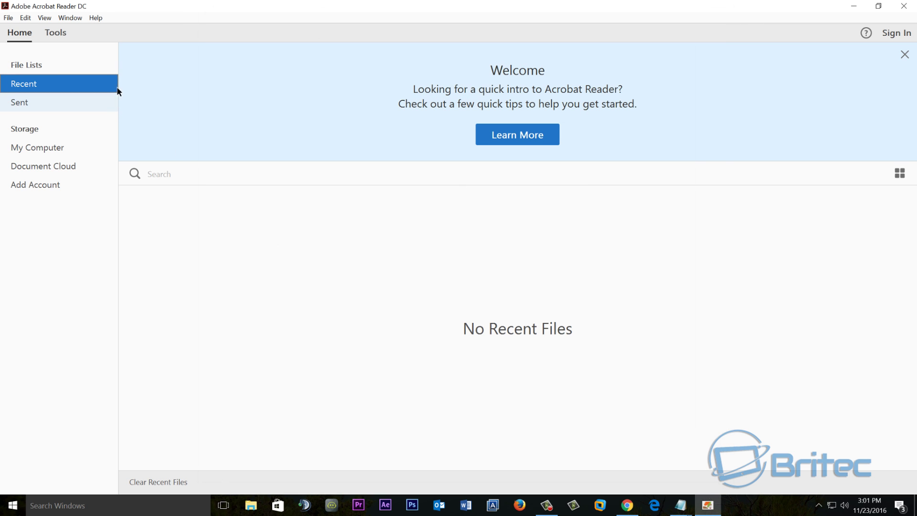
pyautogui.click(100, 20)
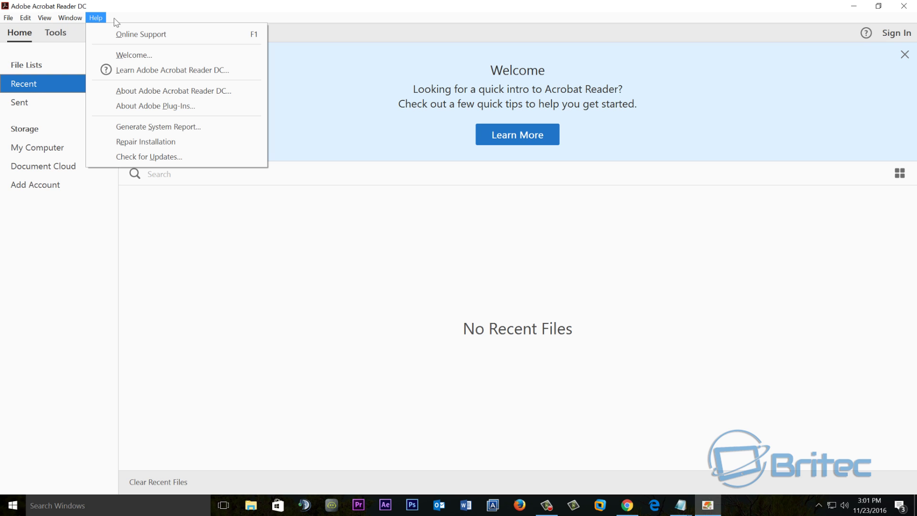
pyautogui.click(149, 157)
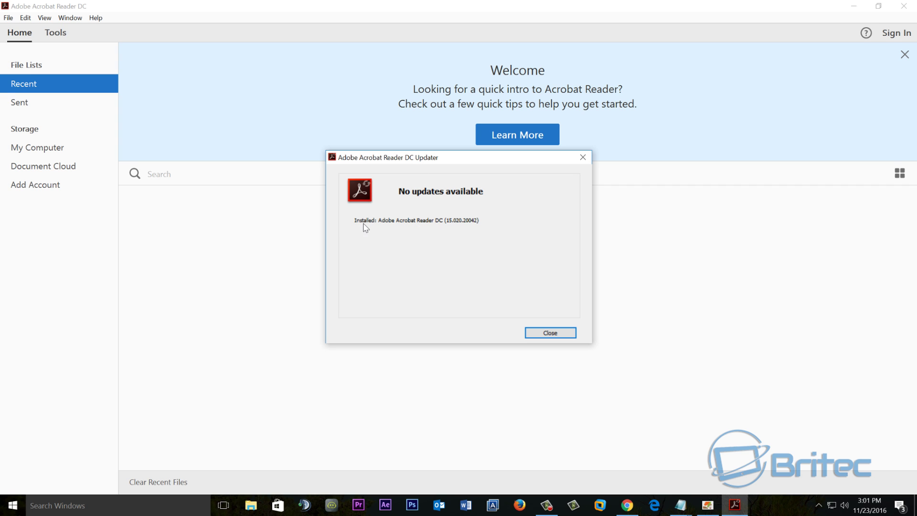
pyautogui.click(549, 334)
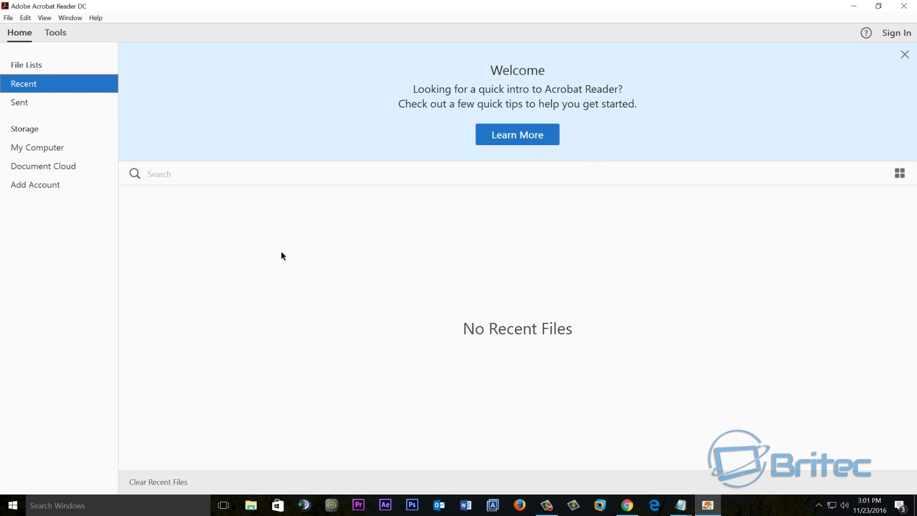
pyautogui.click(96, 18)
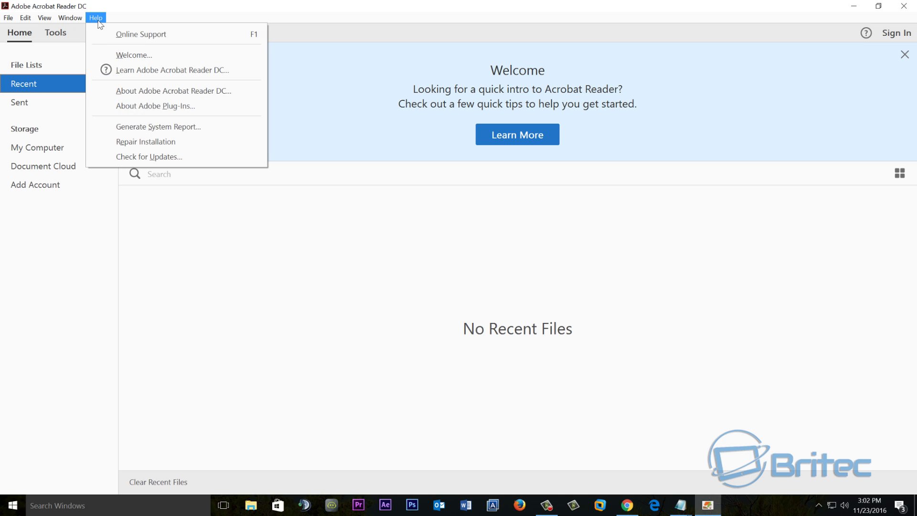
pyautogui.click(149, 159)
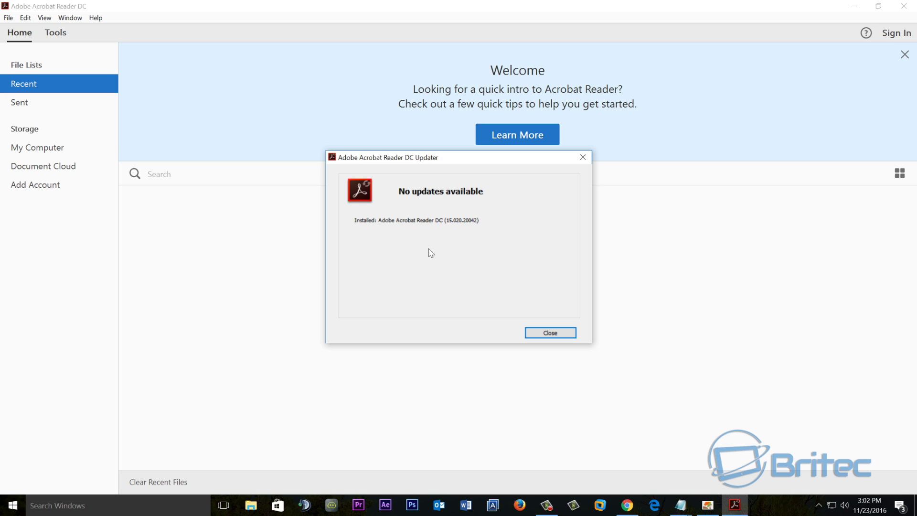
pyautogui.click(536, 334)
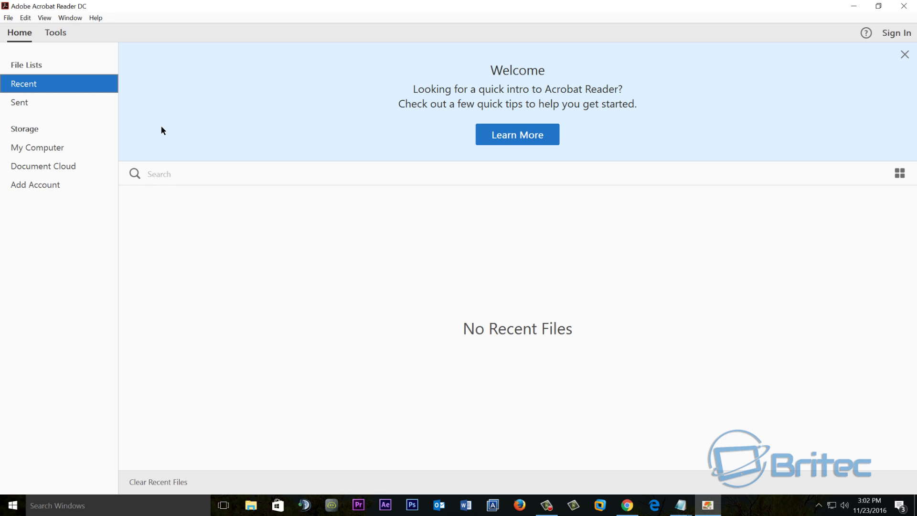
pyautogui.click(100, 21)
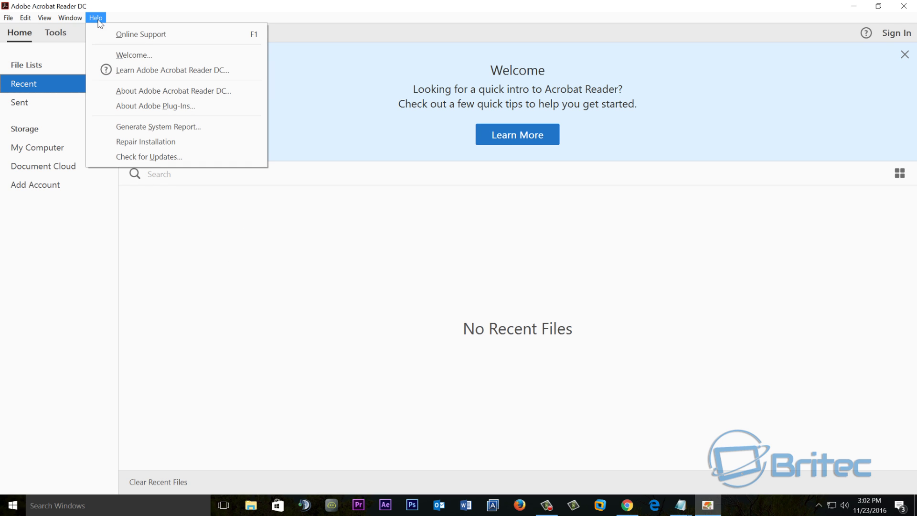
# - Run Help > Repair Installation and confirm with Yes so Windows reconfigures Reader
pyautogui.click(163, 143)
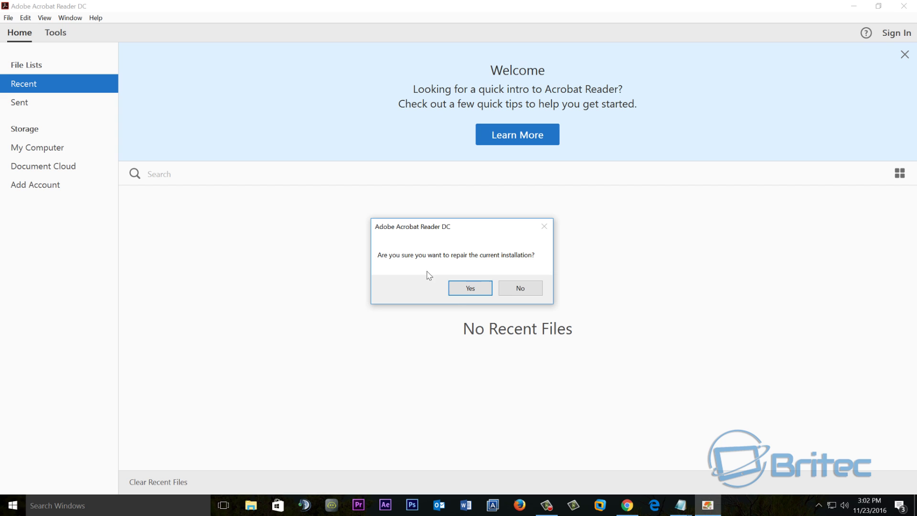
pyautogui.click(476, 290)
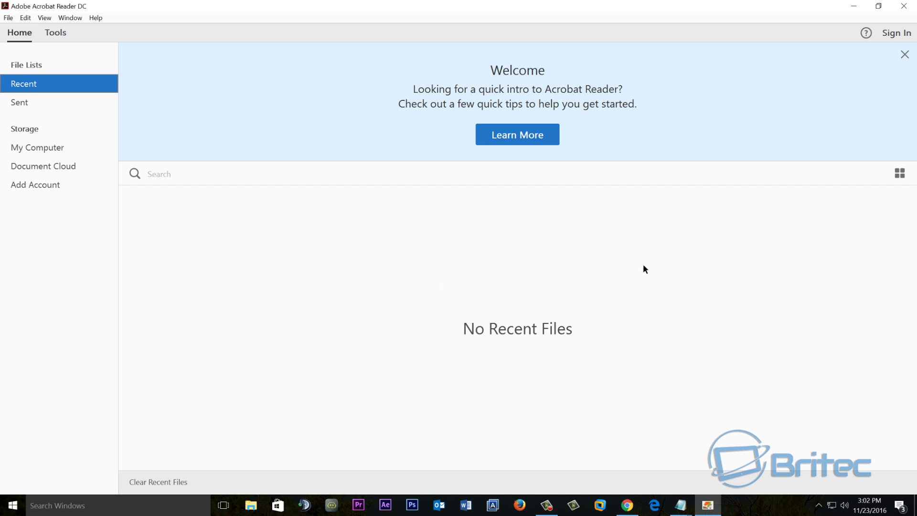
# - Close Reader, open Backup (E:) in File Explorer and select TCR_PC_Laptop_Repair_Request_Form.pdf
pyautogui.click(904, 6)
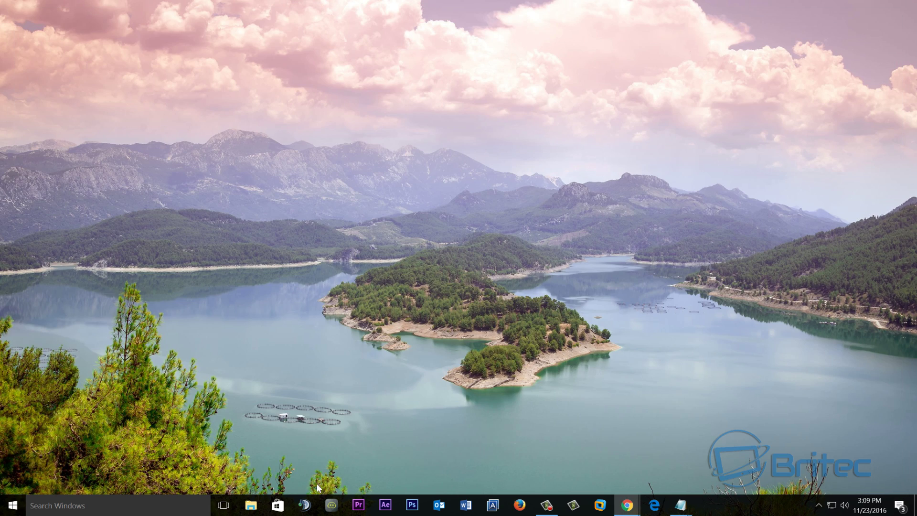
pyautogui.click(251, 505)
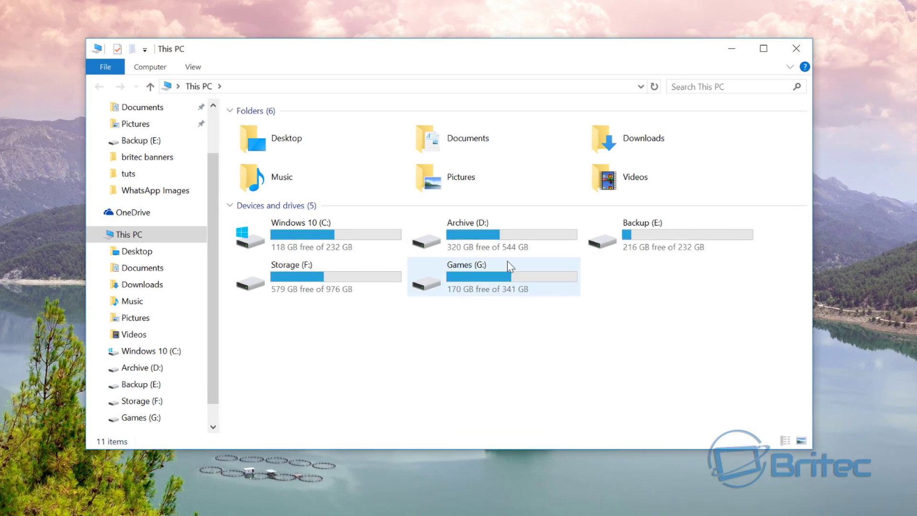
pyautogui.click(587, 233)
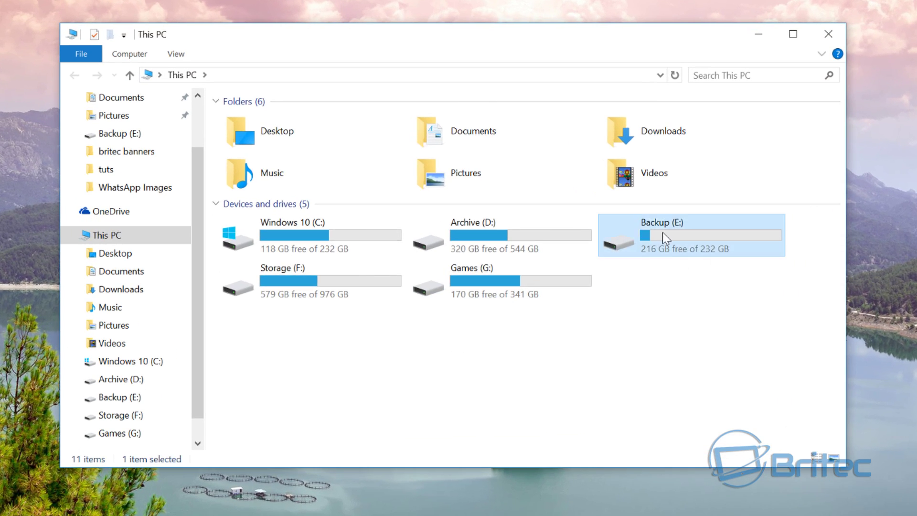
pyautogui.doubleClick(662, 233)
pyautogui.click(380, 171)
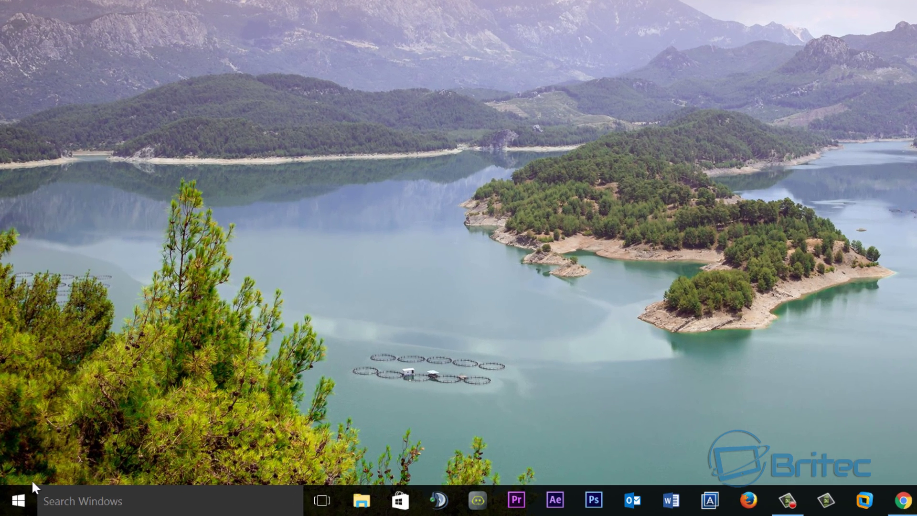
pyautogui.rightClick(15, 502)
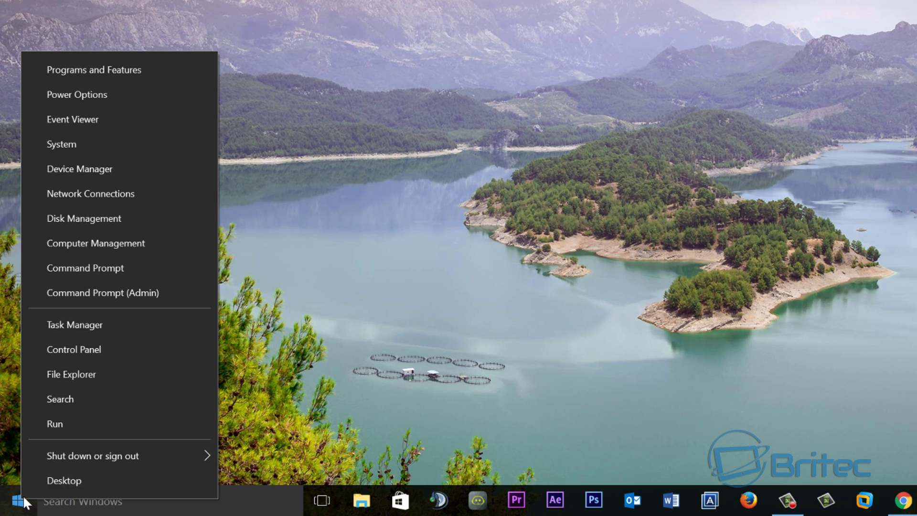
pyautogui.click(107, 349)
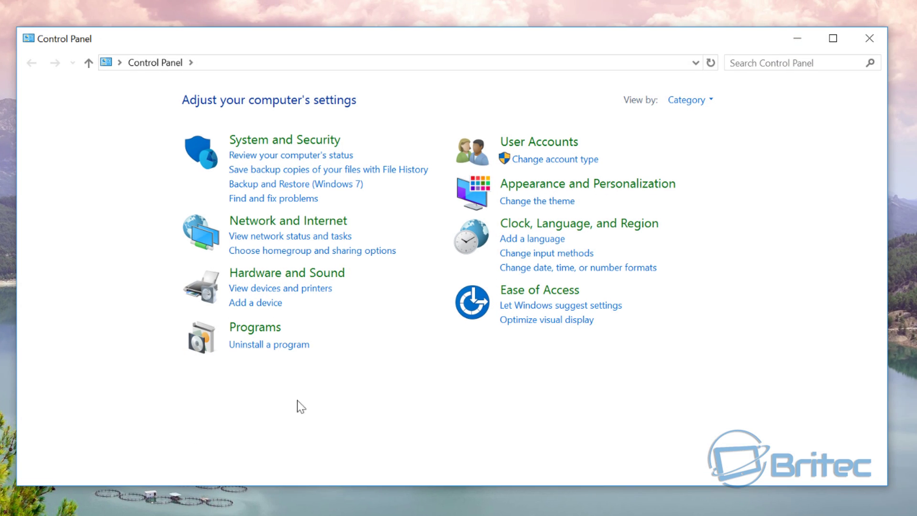
pyautogui.click(274, 349)
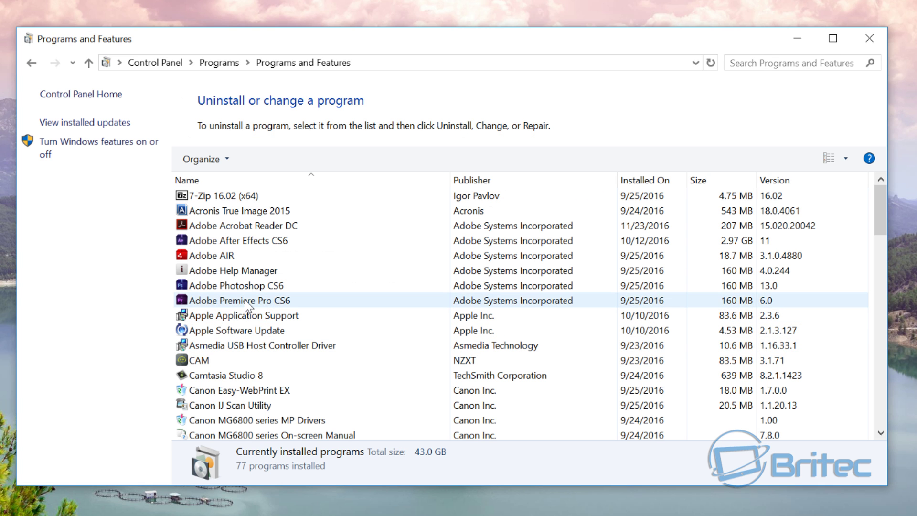
pyautogui.click(224, 226)
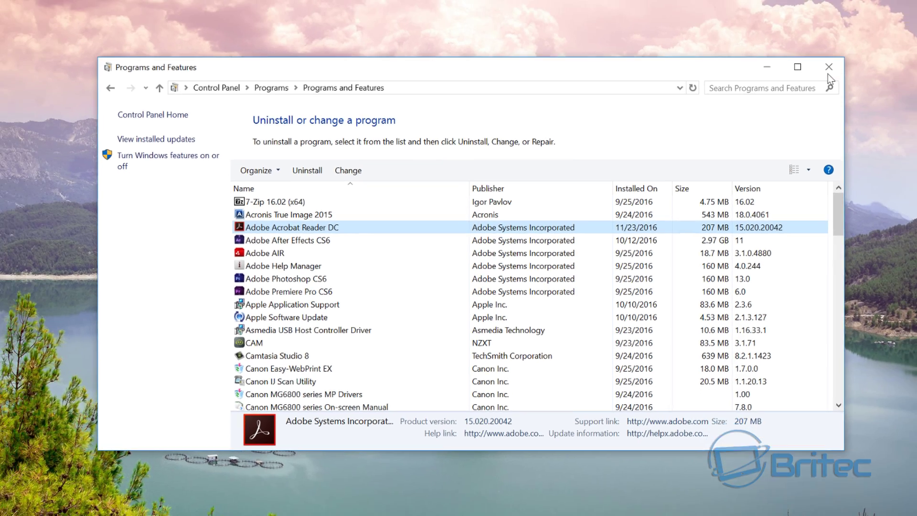
pyautogui.press('super+d')
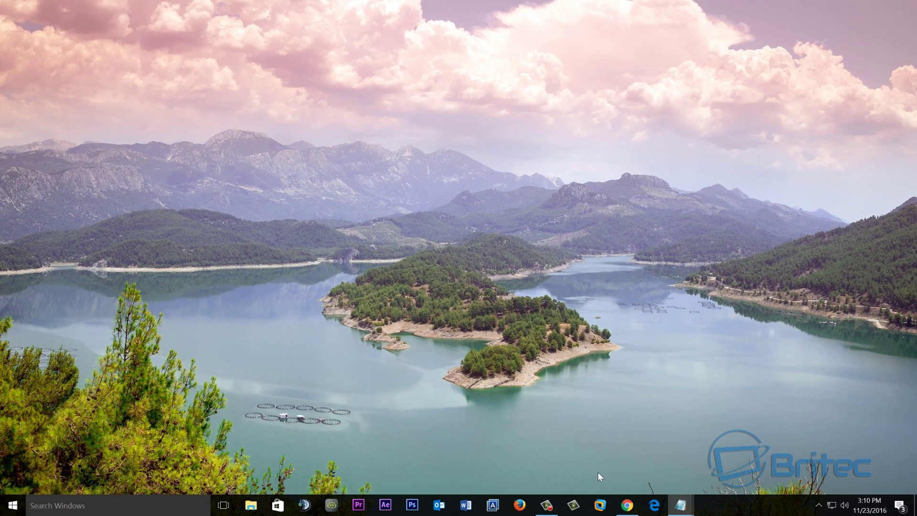
# - Restore the Adobe Labs Cleaner Tool page and switch to the 'Resolve the issues when uninstalling' tab
pyautogui.click(627, 505)
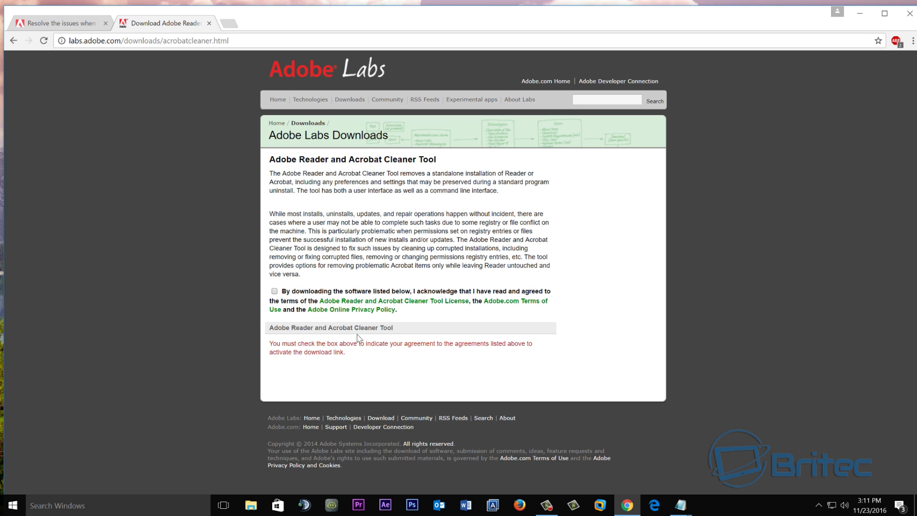
pyautogui.click(62, 22)
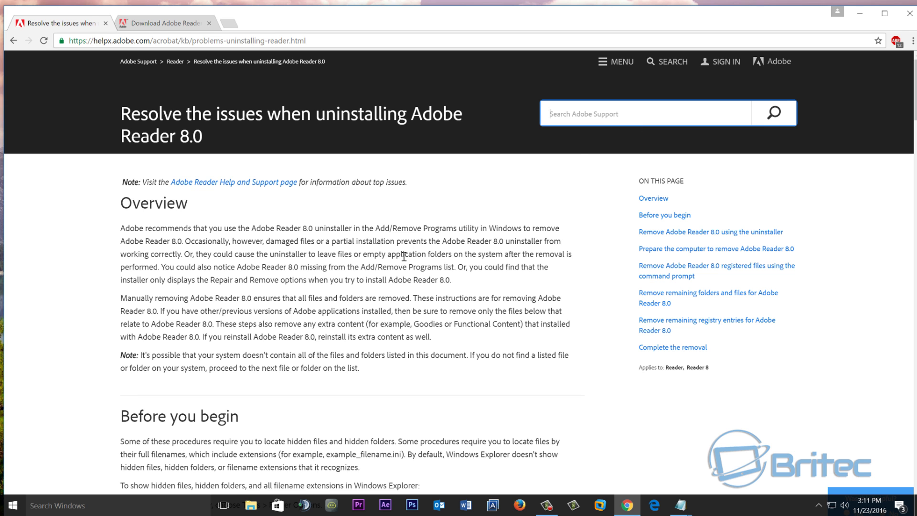
# - Scroll through the Reader 8.0 uninstall article's folder, registry-entry and safe-mode cleanup steps
pyautogui.scroll(-4, 404, 253)
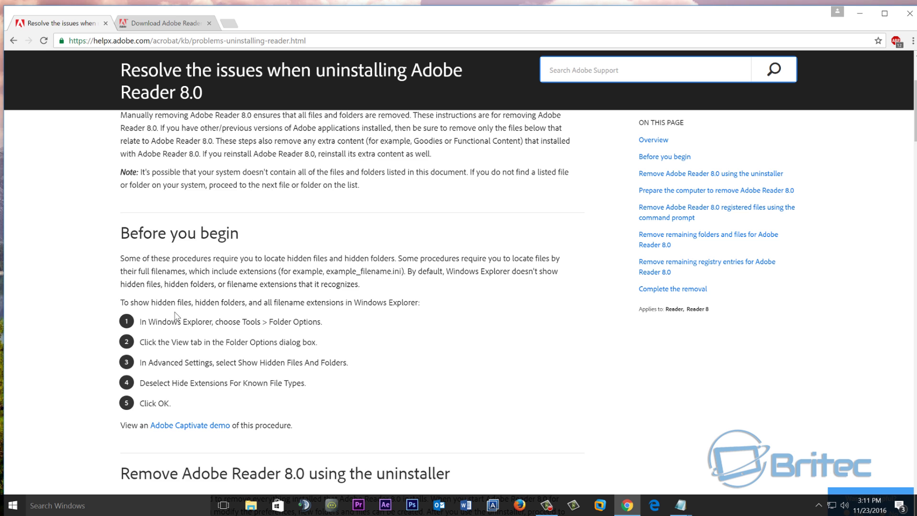
pyautogui.scroll(-4, 214, 346)
pyautogui.scroll(-4, 213, 347)
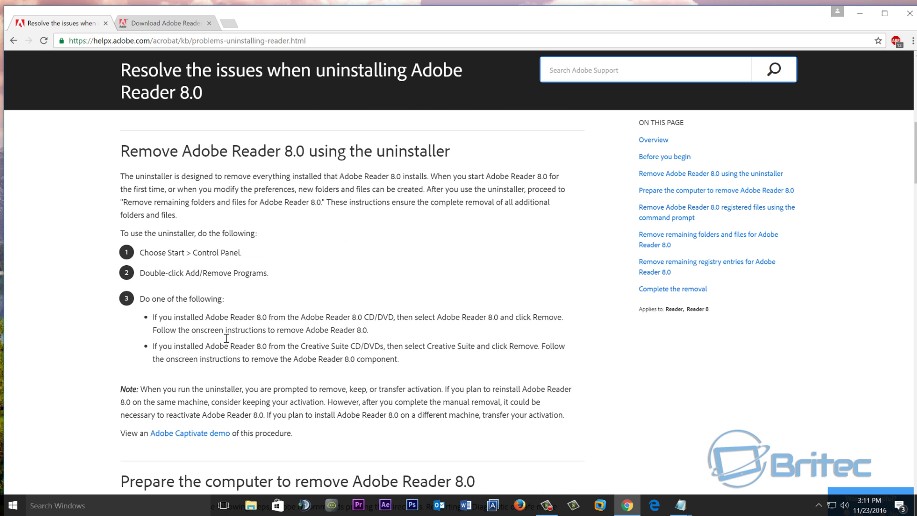
pyautogui.scroll(-1, 228, 337)
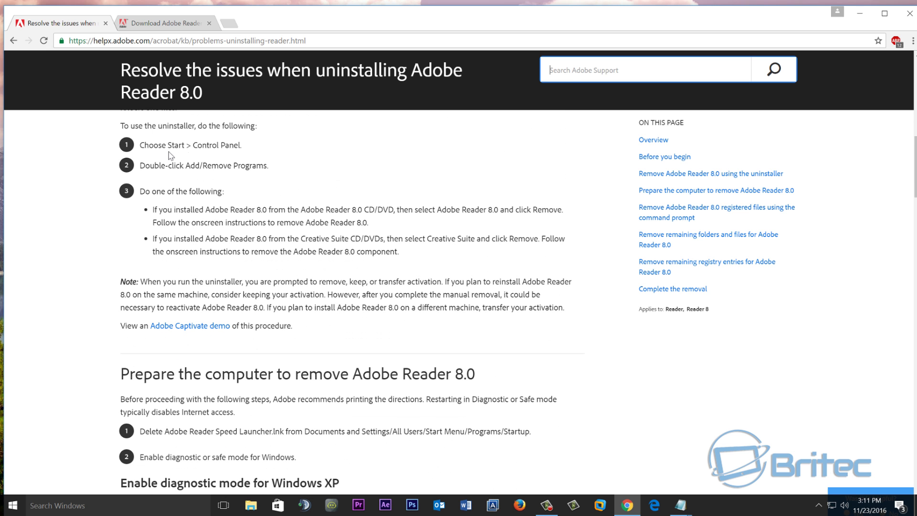
pyautogui.scroll(-3, 268, 385)
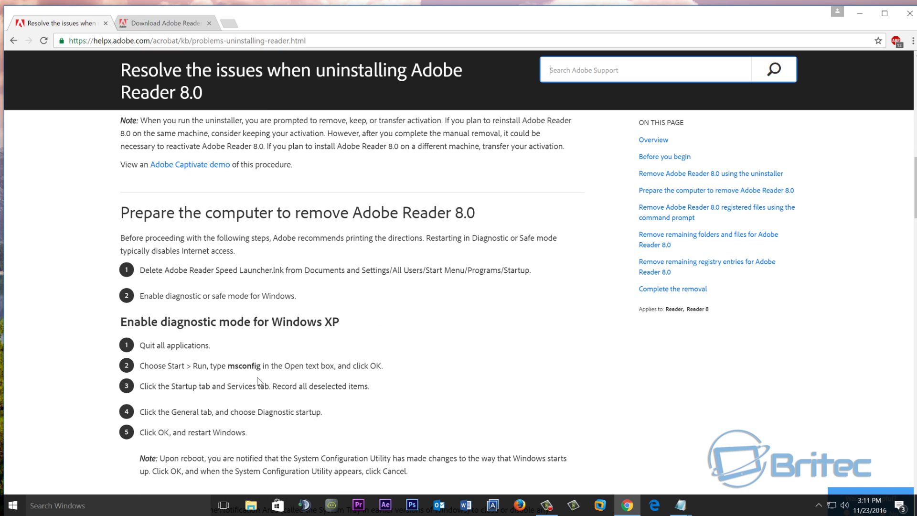
pyautogui.scroll(-13, 257, 381)
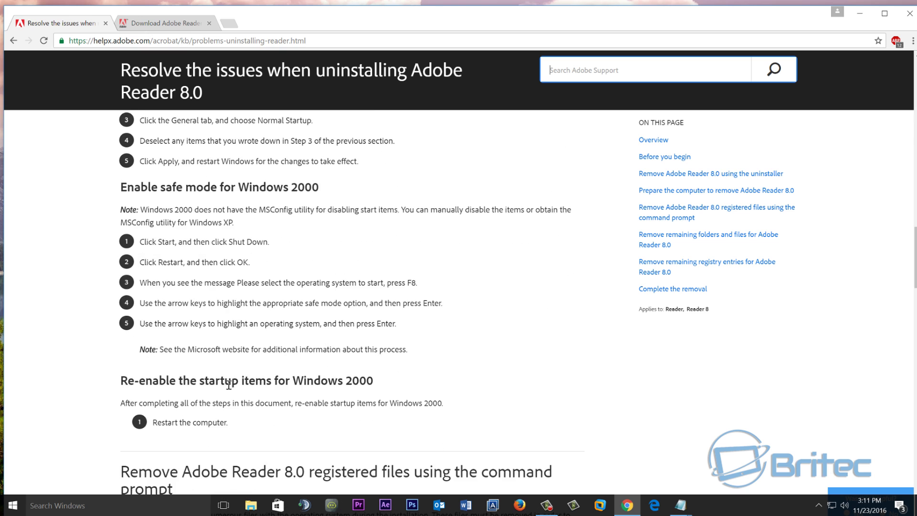
pyautogui.scroll(-5, 226, 383)
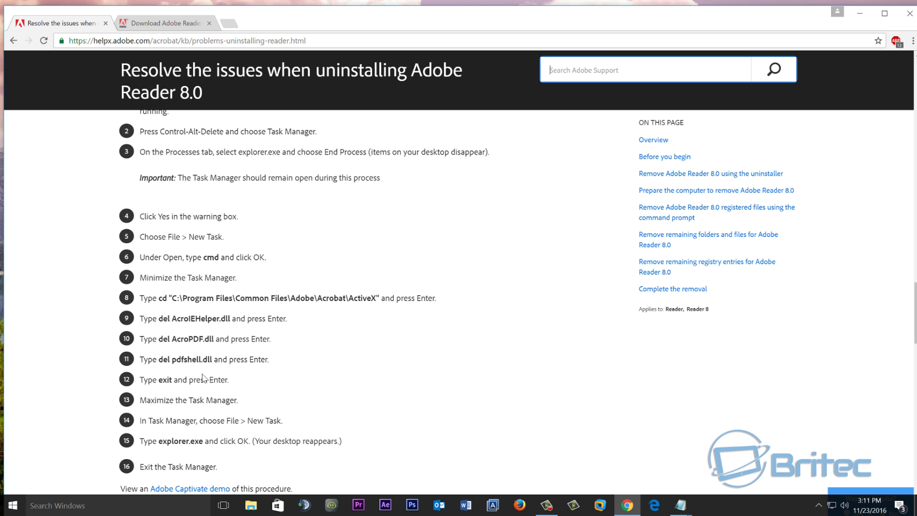
pyautogui.scroll(-1, 228, 376)
pyautogui.scroll(-4, 228, 376)
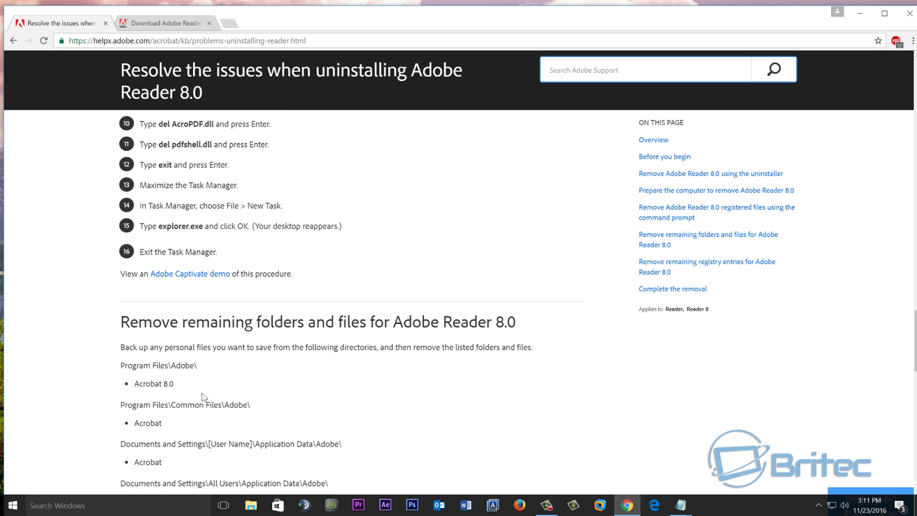
pyautogui.scroll(-4, 227, 375)
pyautogui.scroll(-3, 231, 353)
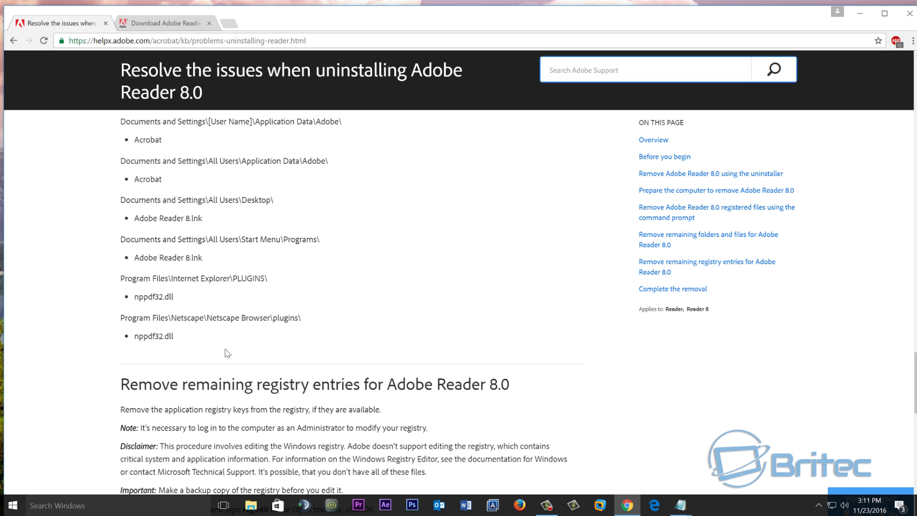
pyautogui.scroll(-2, 228, 352)
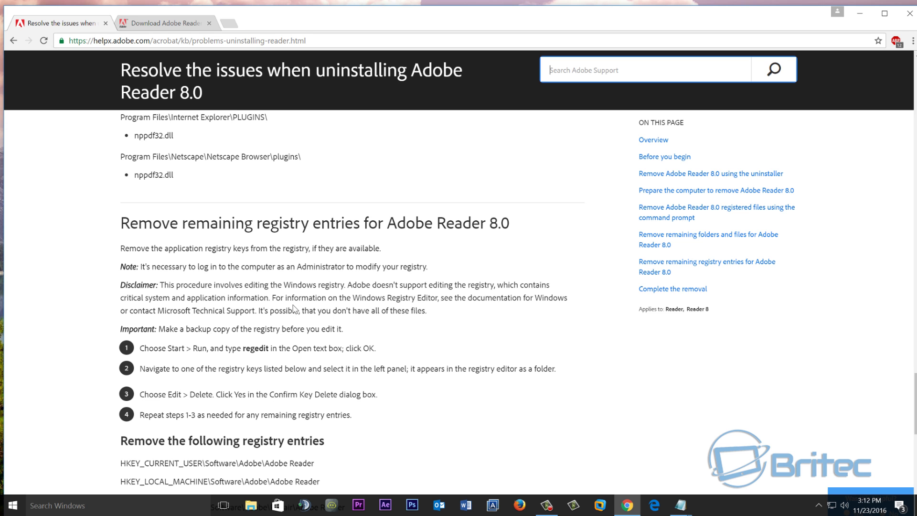
pyautogui.scroll(-6, 293, 308)
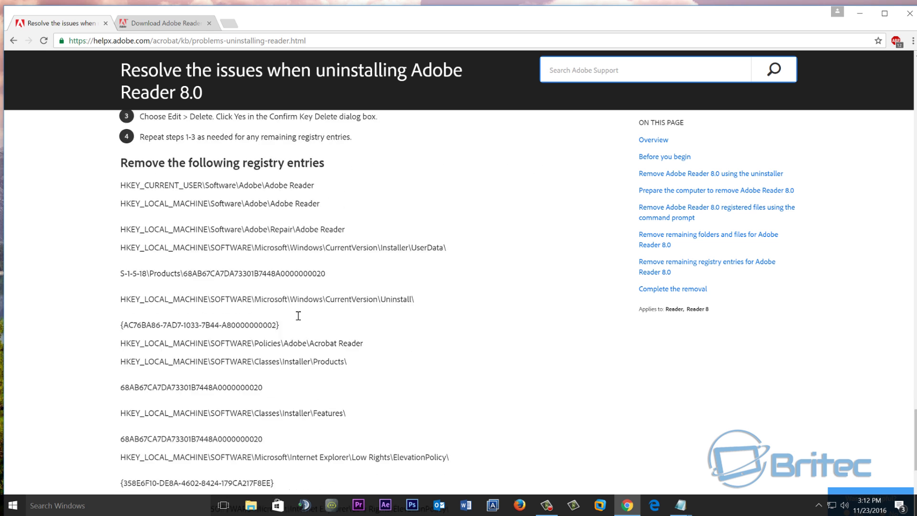
pyautogui.scroll(3, 298, 316)
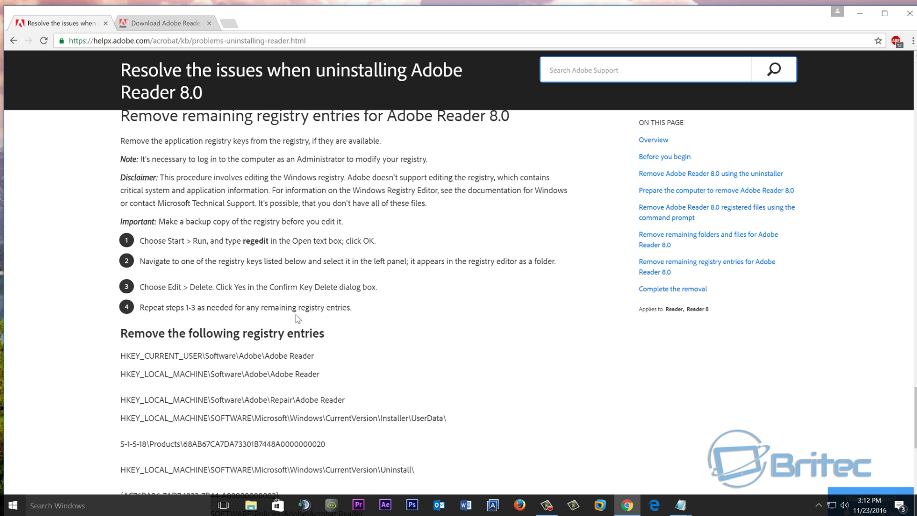
pyautogui.scroll(10, 366, 265)
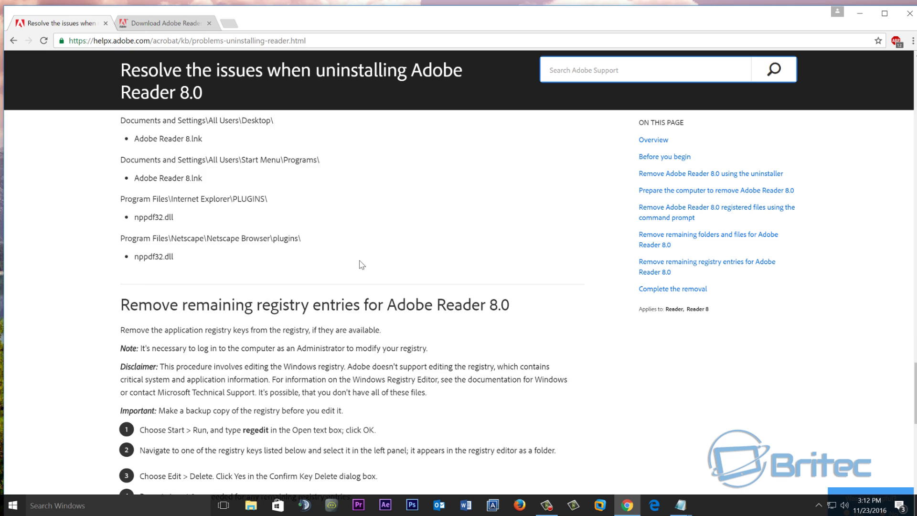
pyautogui.scroll(9, 376, 273)
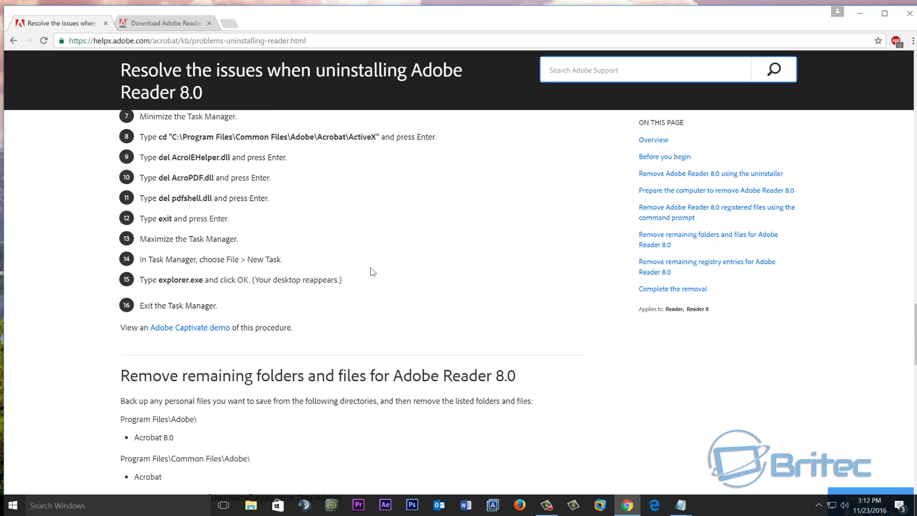
pyautogui.scroll(12, 377, 272)
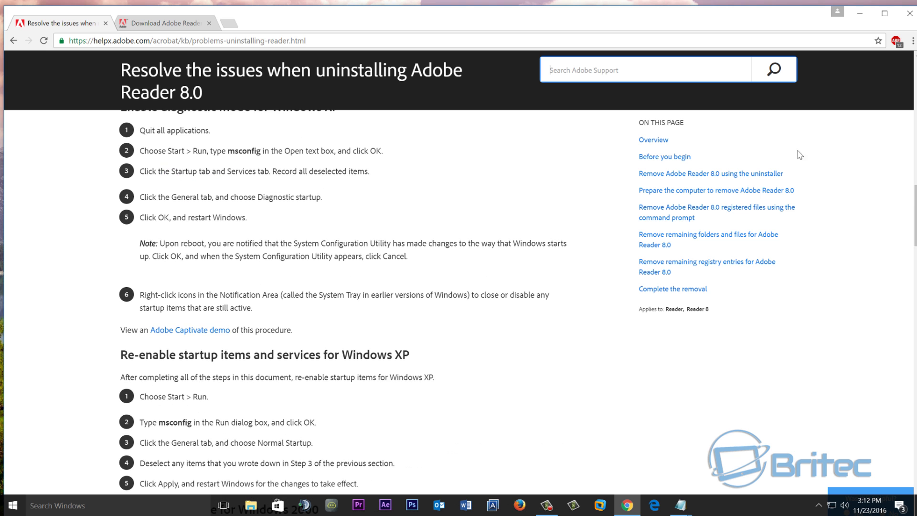
pyautogui.click(860, 14)
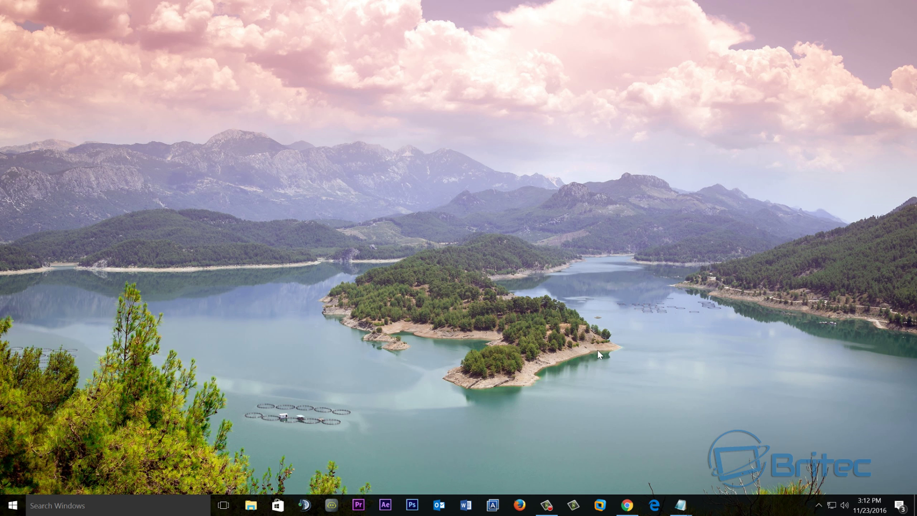